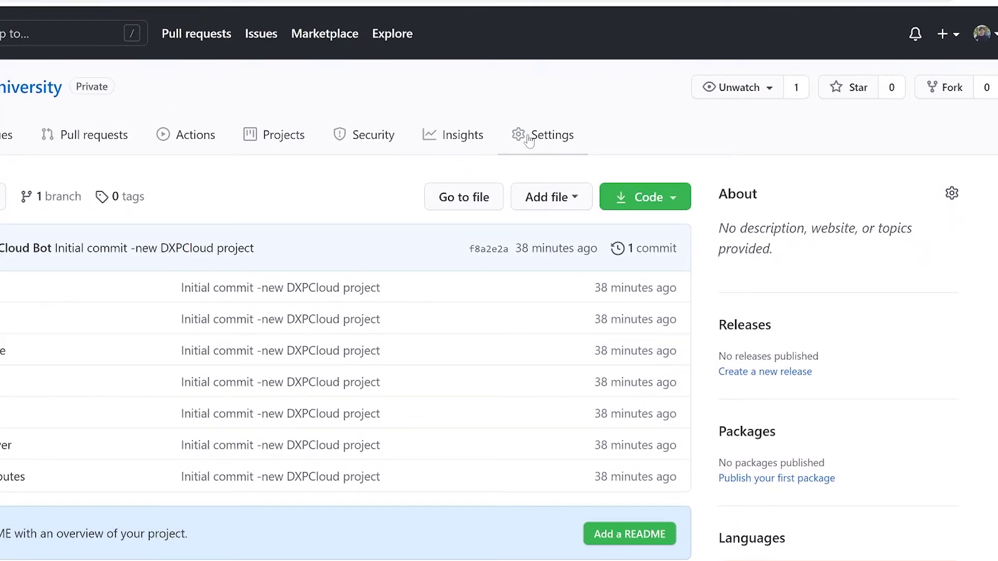
Step: Open a blank Add webhook form for lctuniversity, then view the DXP Cloud project overview
click(529, 139)
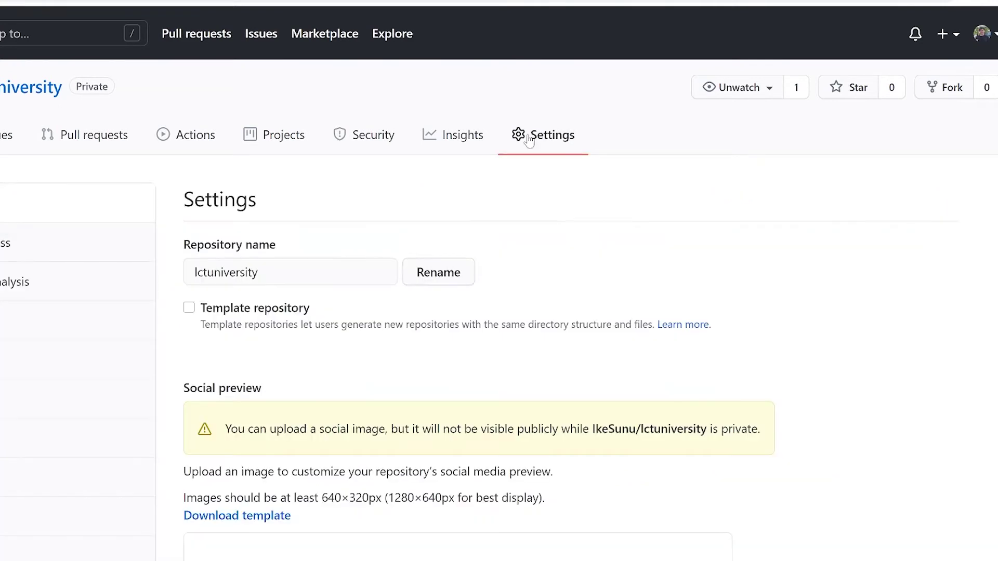
click(188, 332)
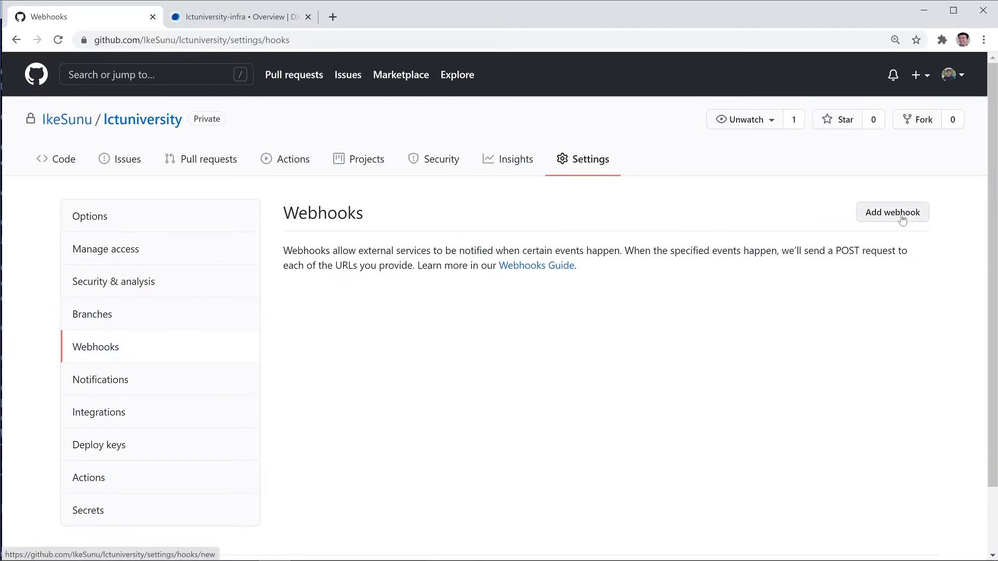
click(903, 220)
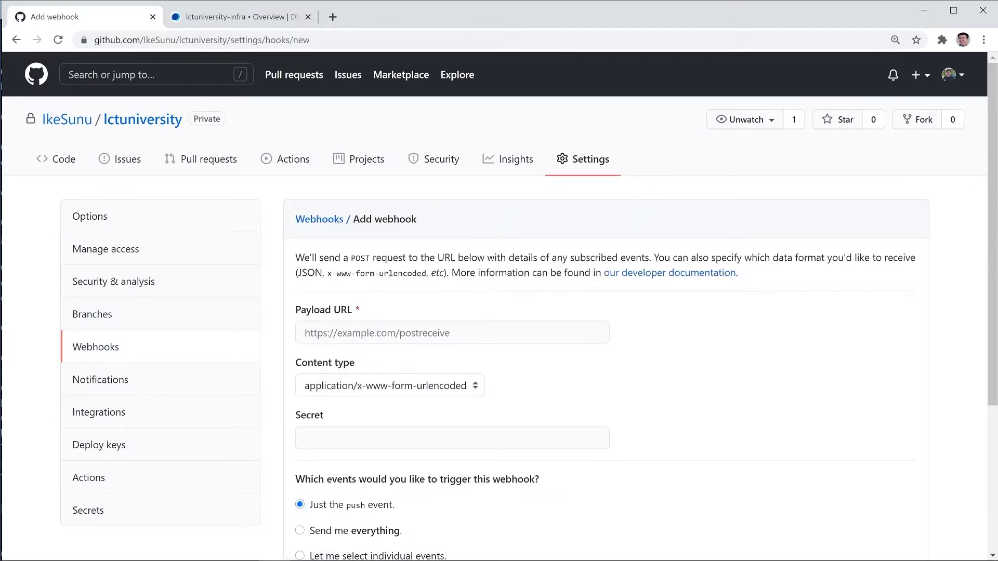
click(286, 25)
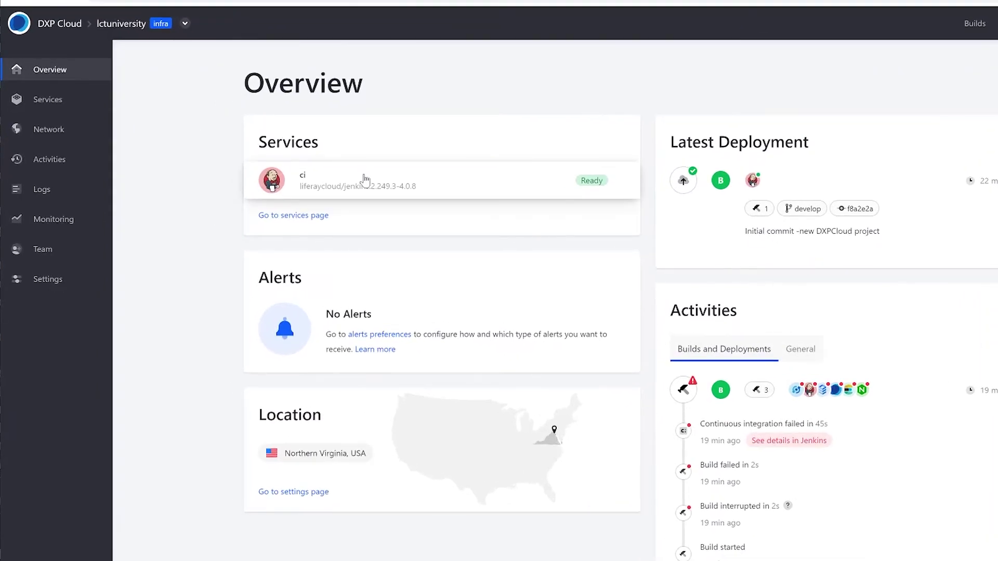
Step: Copy the ci service's address, ci-lctuniversity-infra.lfr.cloud, from its DXP Cloud page
click(364, 180)
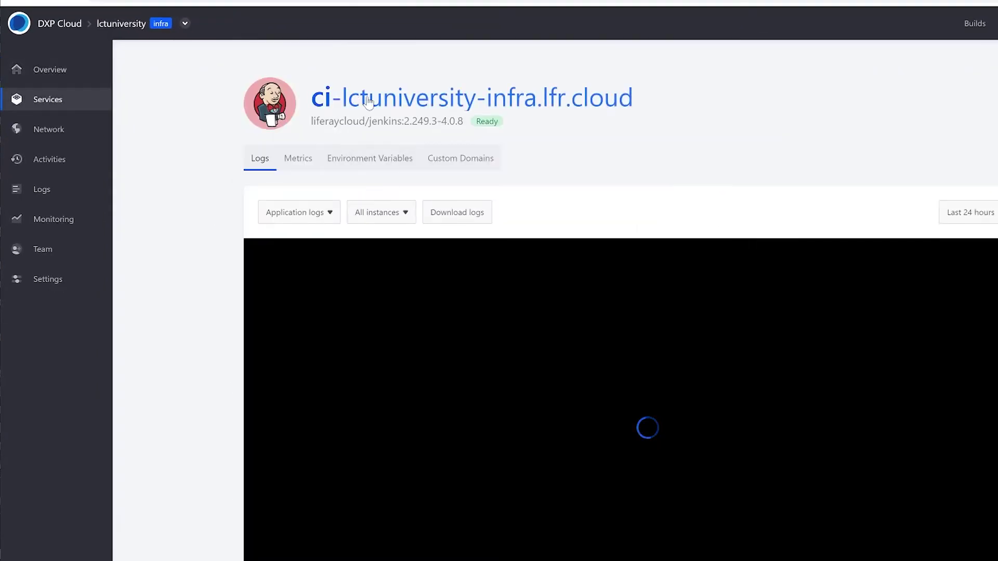
right_click(369, 103)
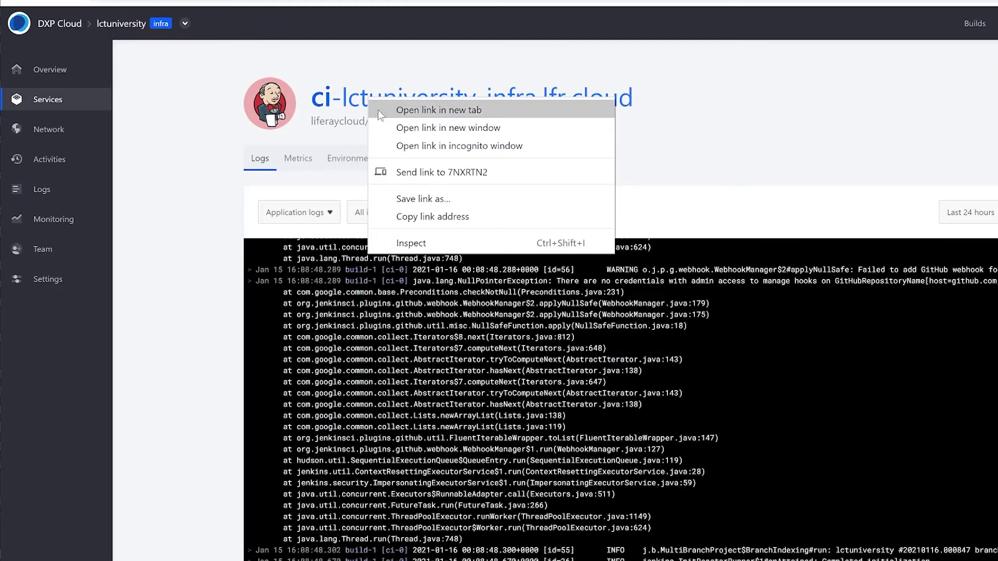
click(433, 220)
click(94, 18)
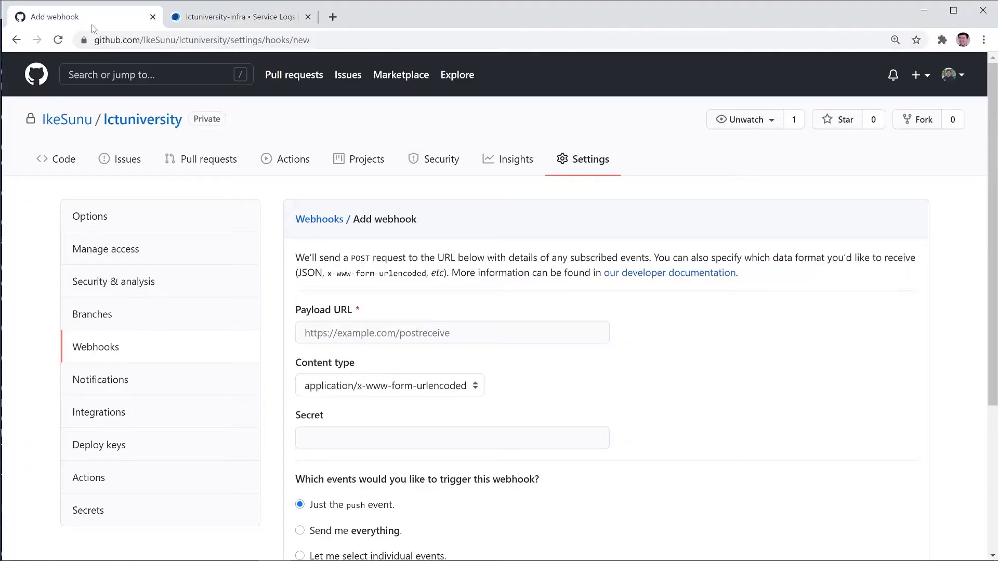
click(299, 331)
text(https://ci-lctuniversity-infra.lfr.cloud/)
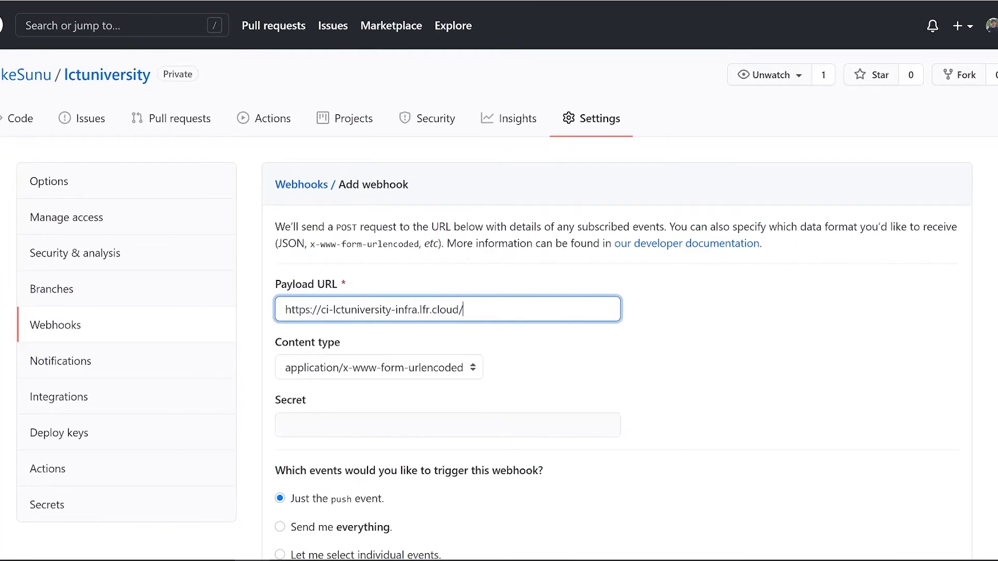
click(360, 342)
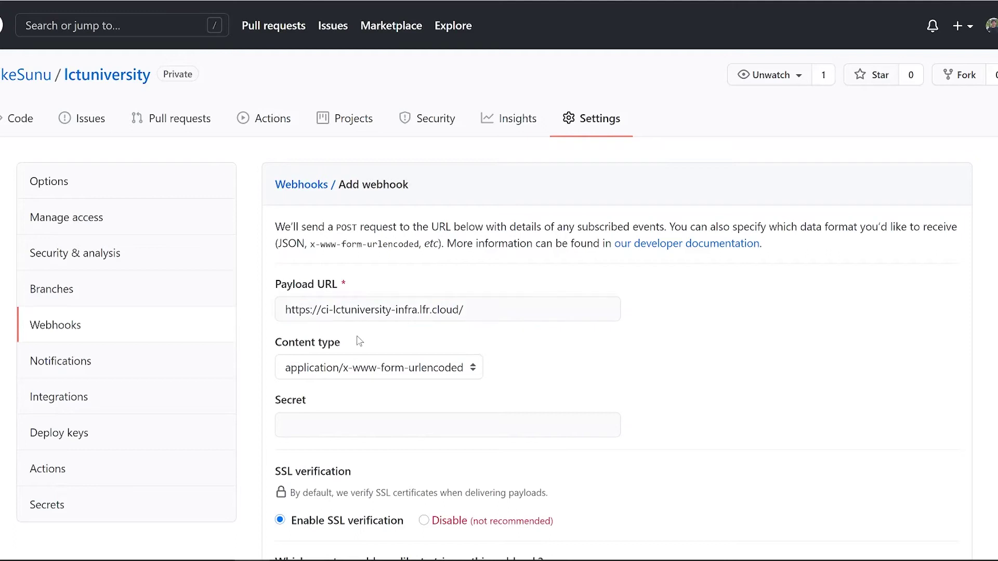
Step: Set content type to application/json and add the push webhook
click(419, 370)
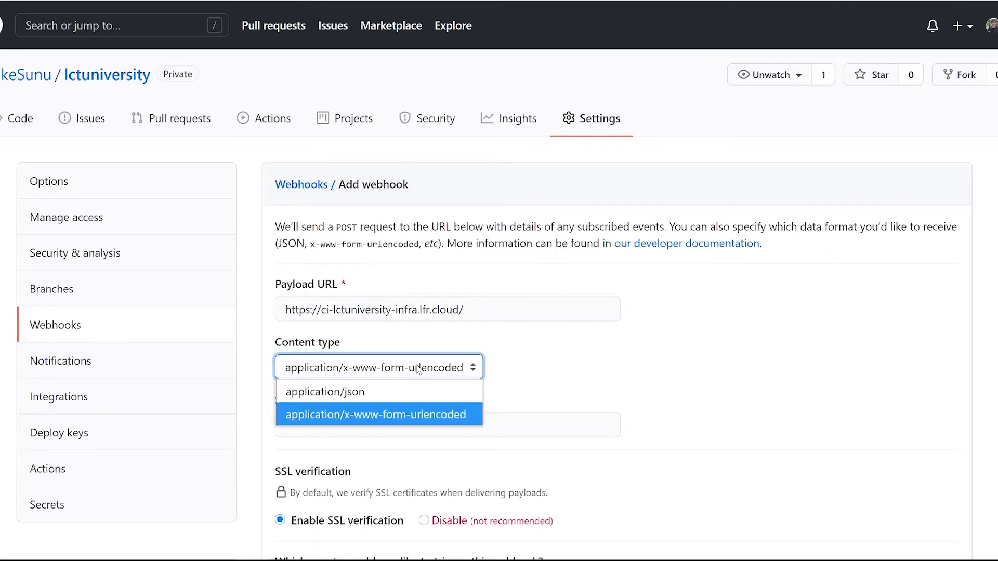
click(406, 390)
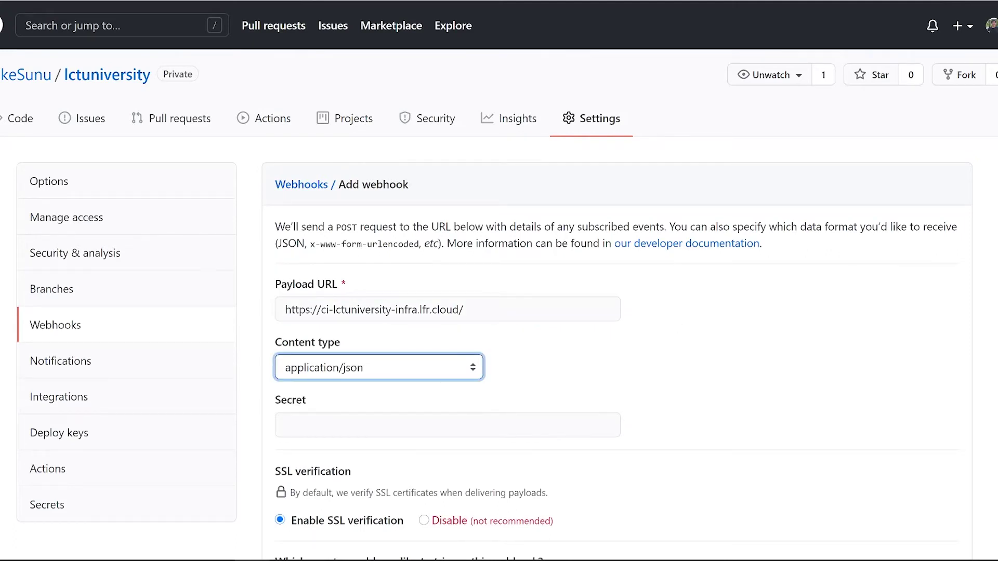
scroll(499, 312, down, 1)
scroll(499, 311, down, 4)
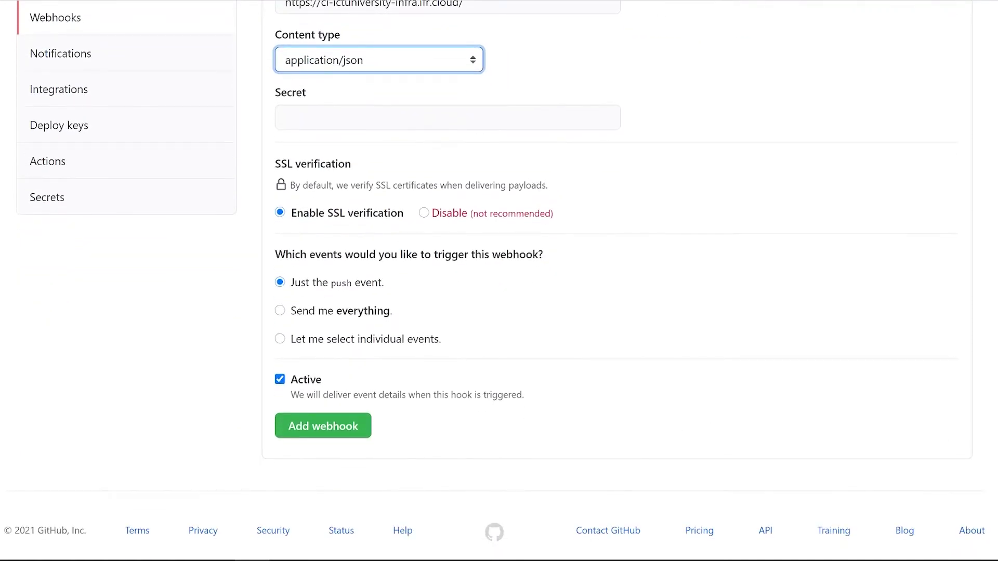
click(321, 428)
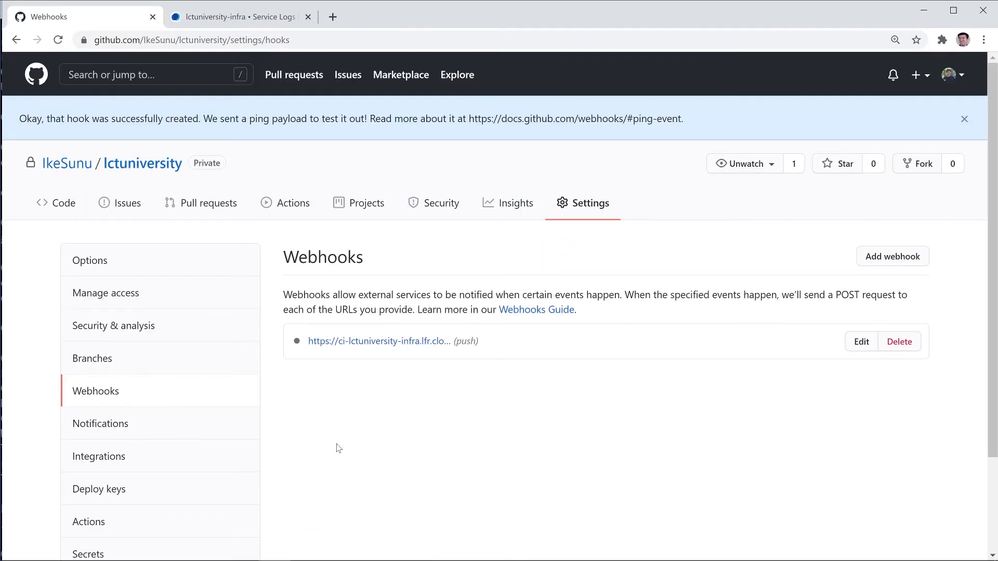
click(241, 19)
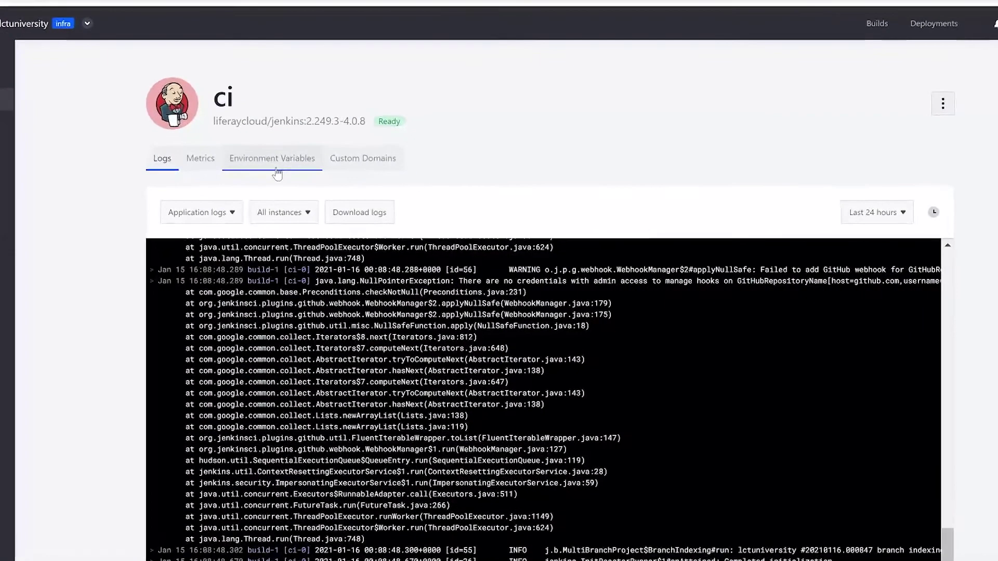
Step: Reveal the ci SCM variables: repository lctuniversity, owner IkeSunu, provider github
click(277, 174)
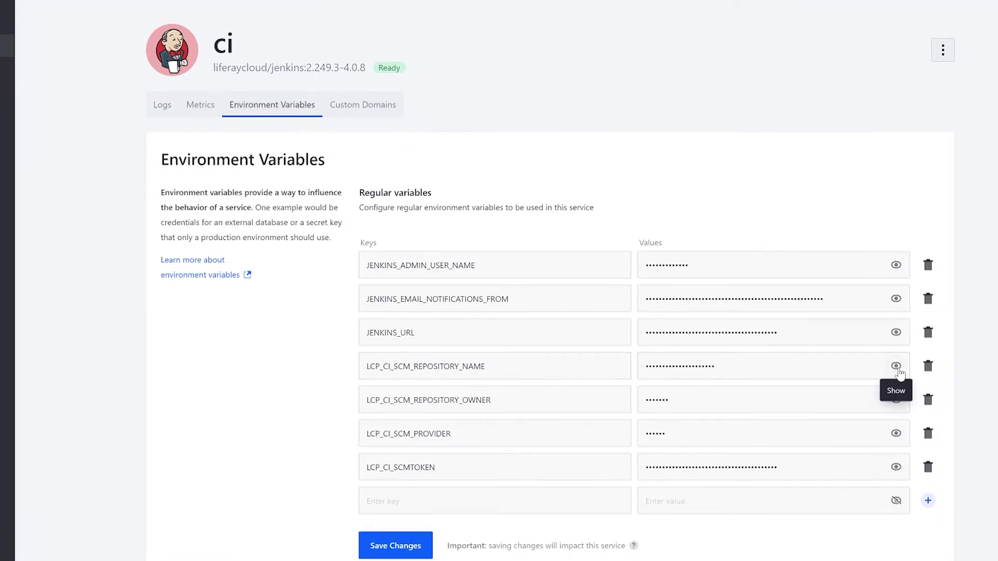
click(896, 366)
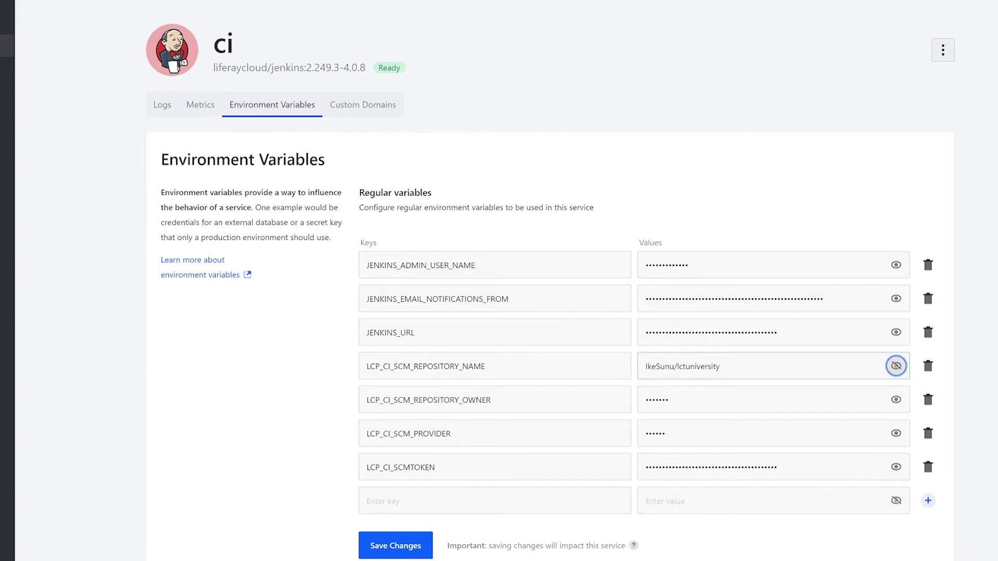
click(896, 400)
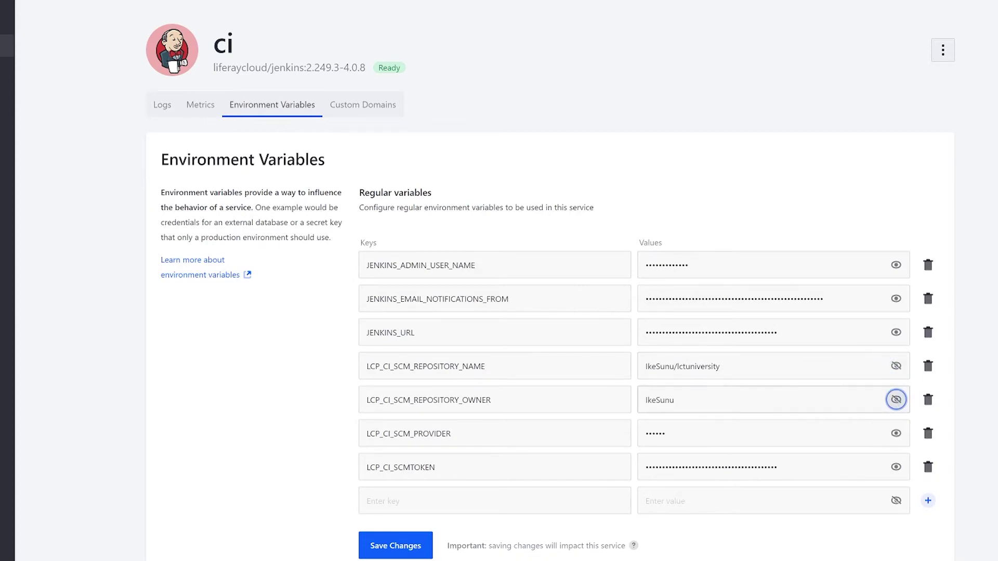
click(896, 433)
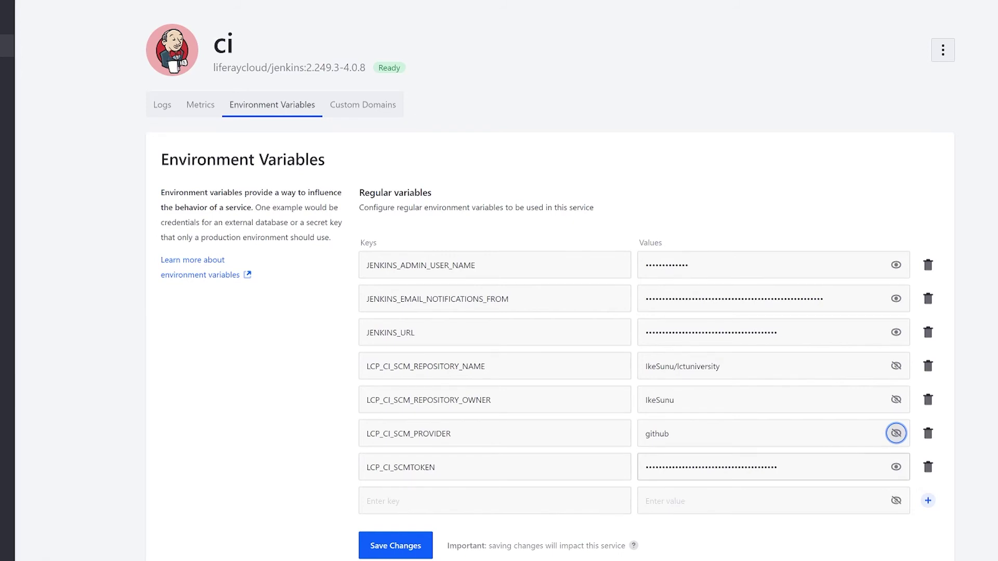
click(418, 550)
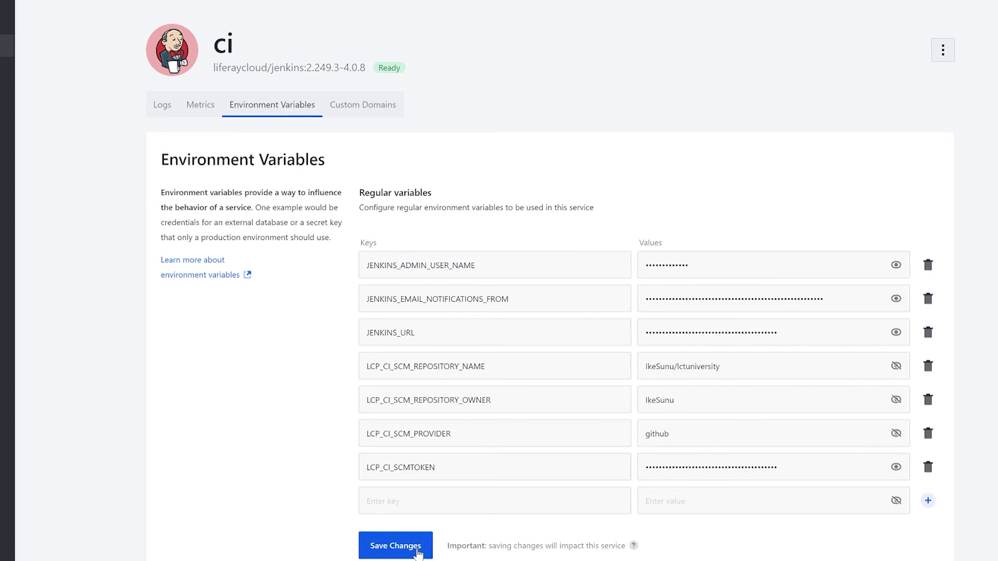